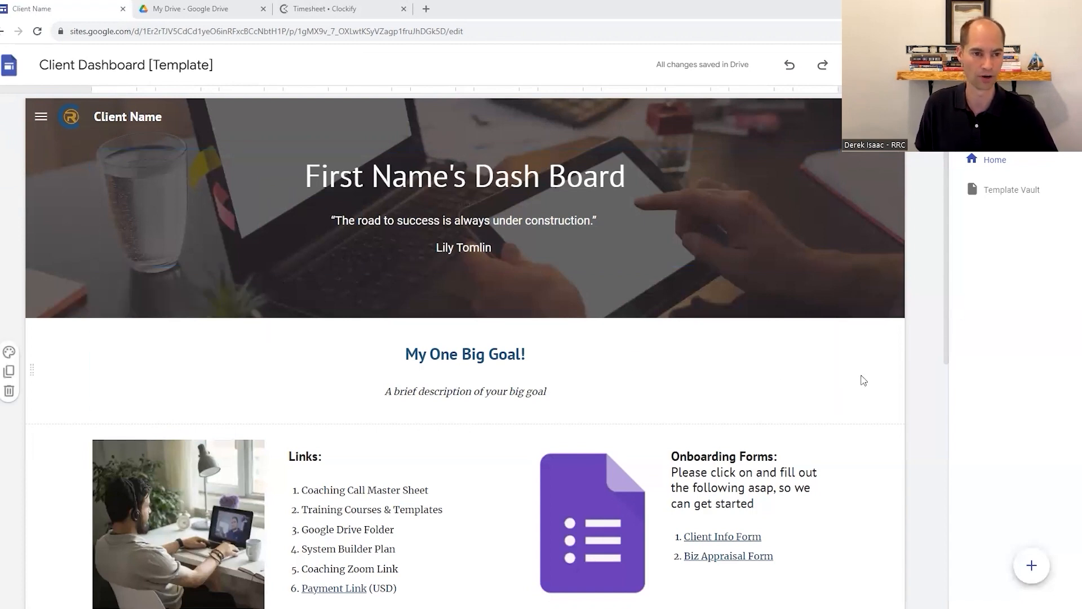
Review the Home page's header, big goal section, Links list and Onboarding Forms section
scroll(780, 319, "down", 1)
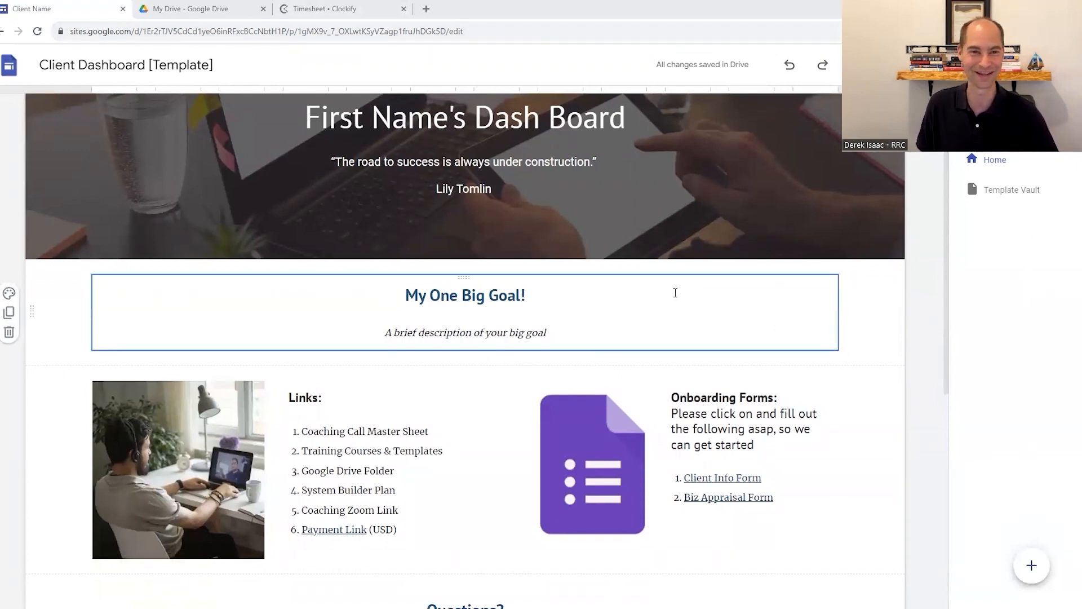
scroll(737, 310, "up", 1)
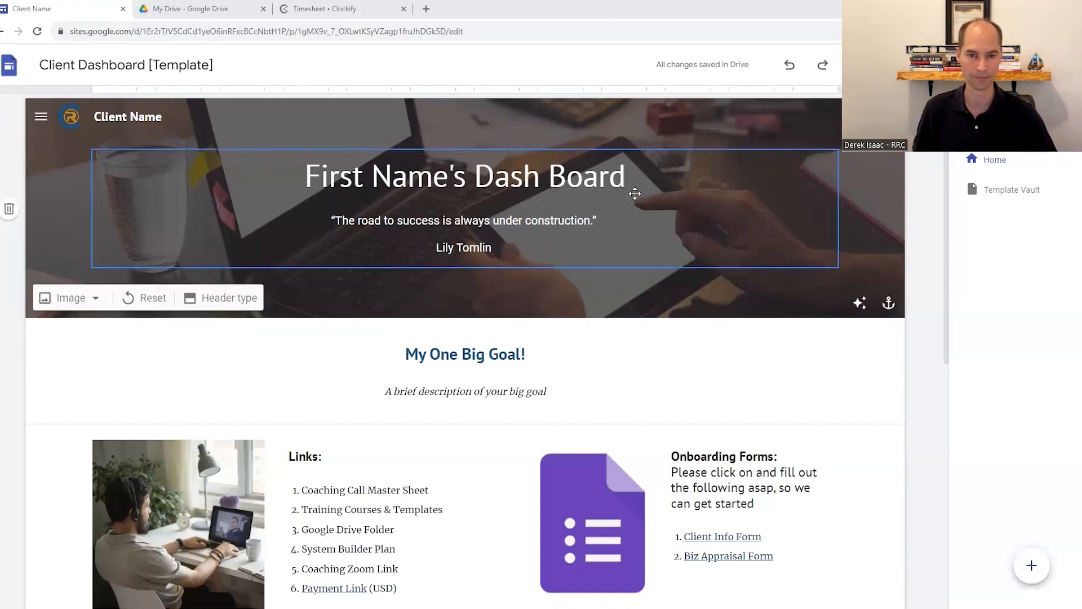
scroll(800, 170, "down", 2)
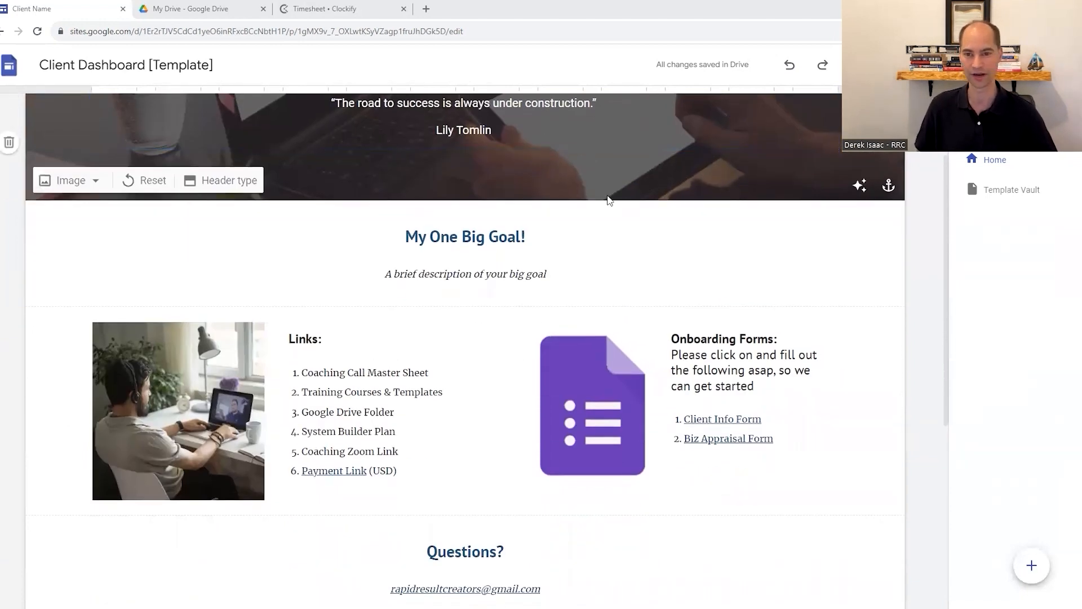
scroll(662, 257, "down", 1)
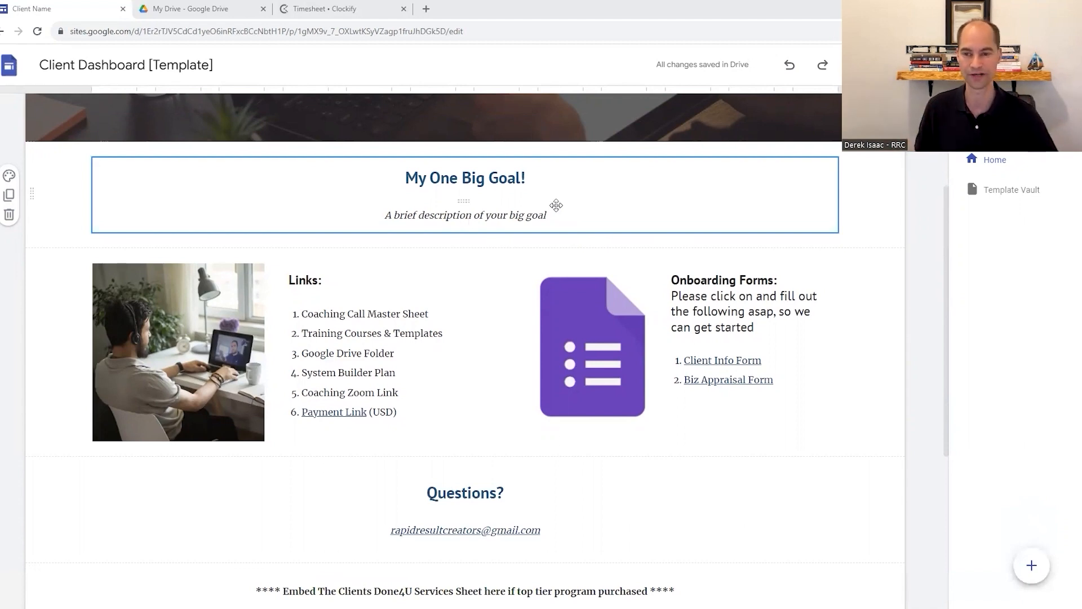
scroll(557, 206, "down", 1)
left_click(342, 255)
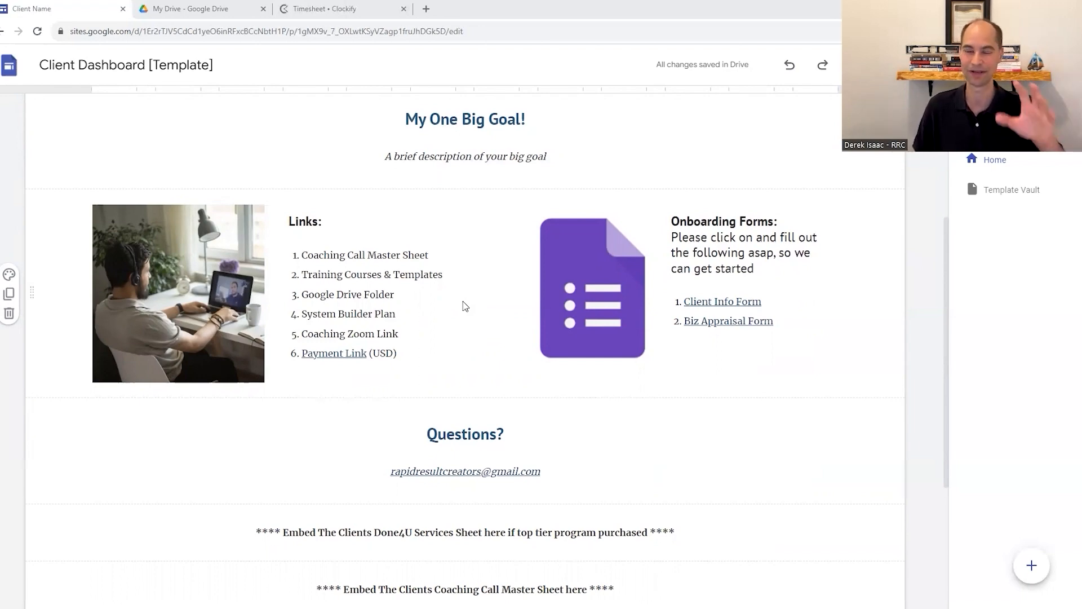
scroll(463, 301, "up", 2)
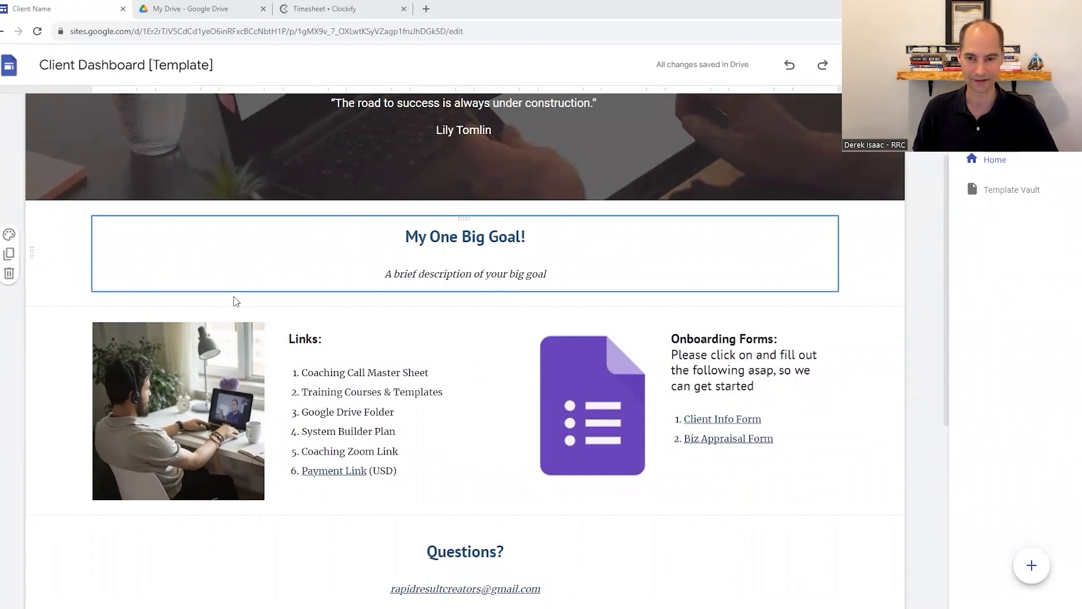
scroll(507, 366, "down", 1)
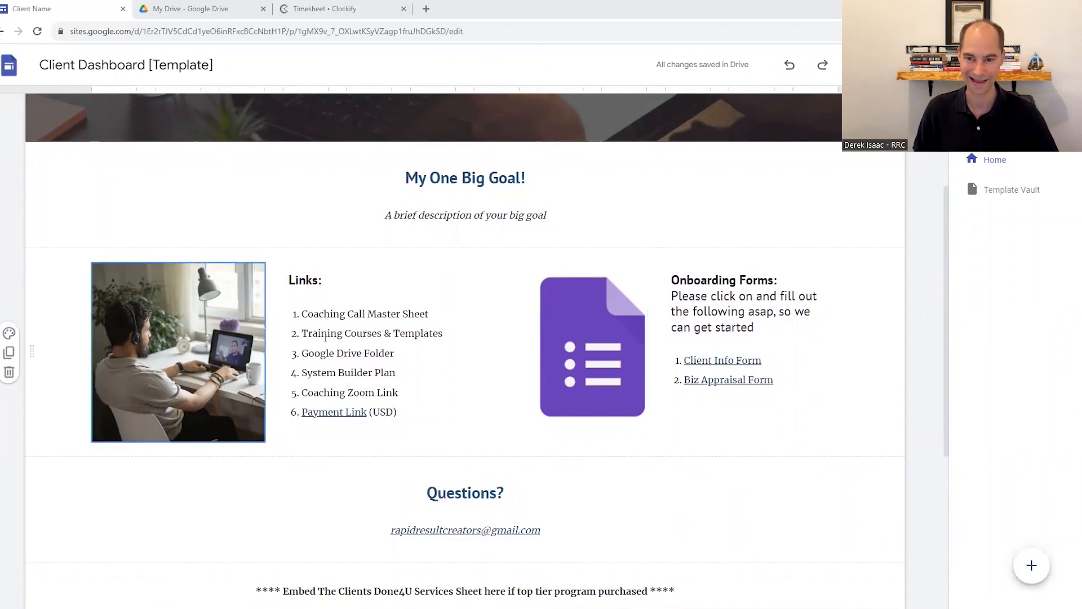
left_click_drag(318, 314, 400, 314)
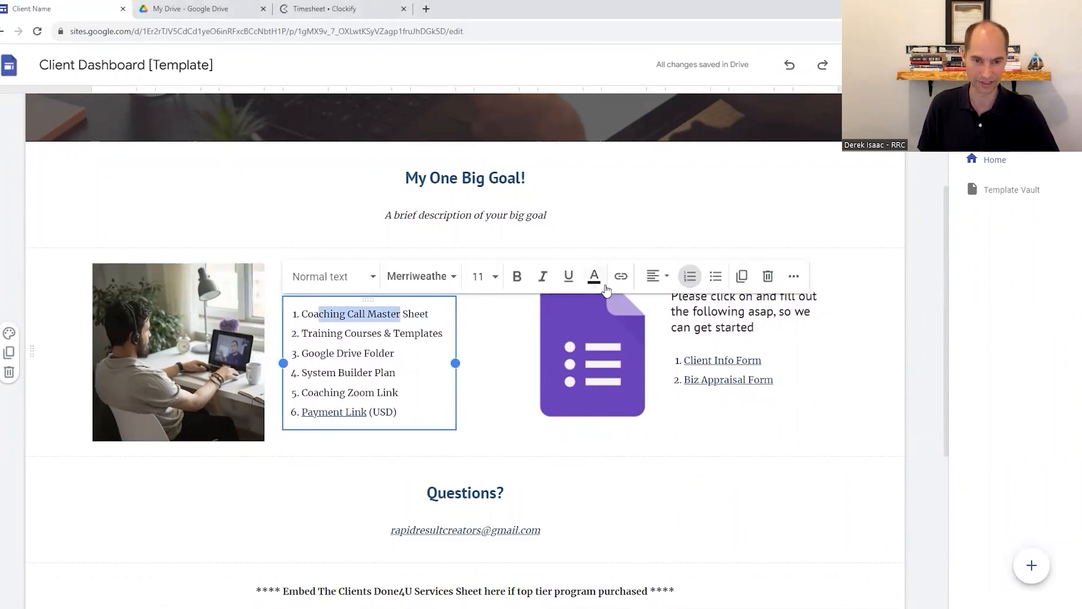
left_click_drag(302, 373, 395, 376)
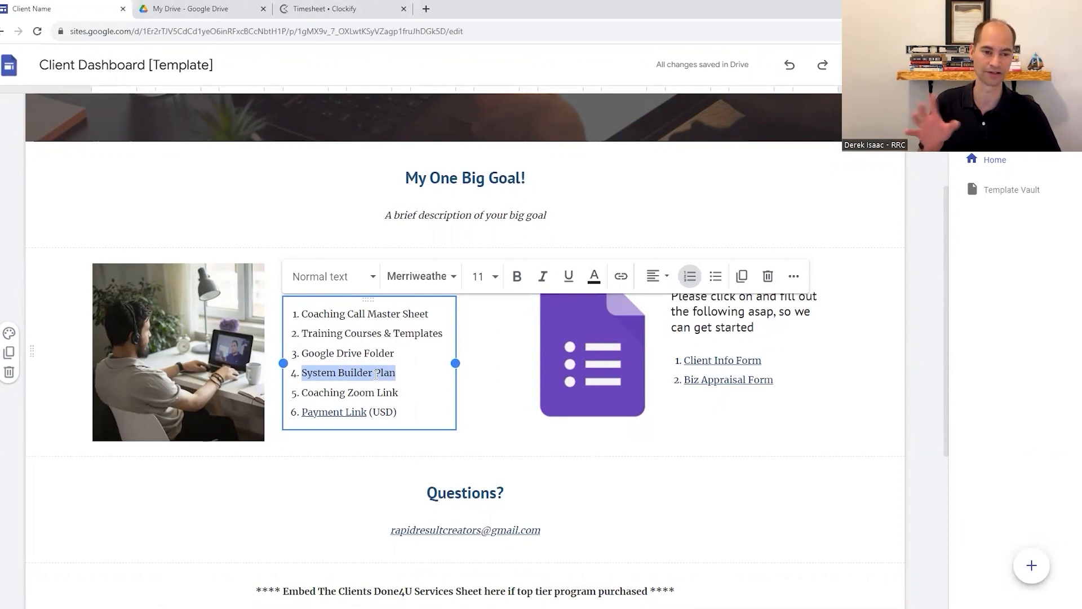
left_click(496, 322)
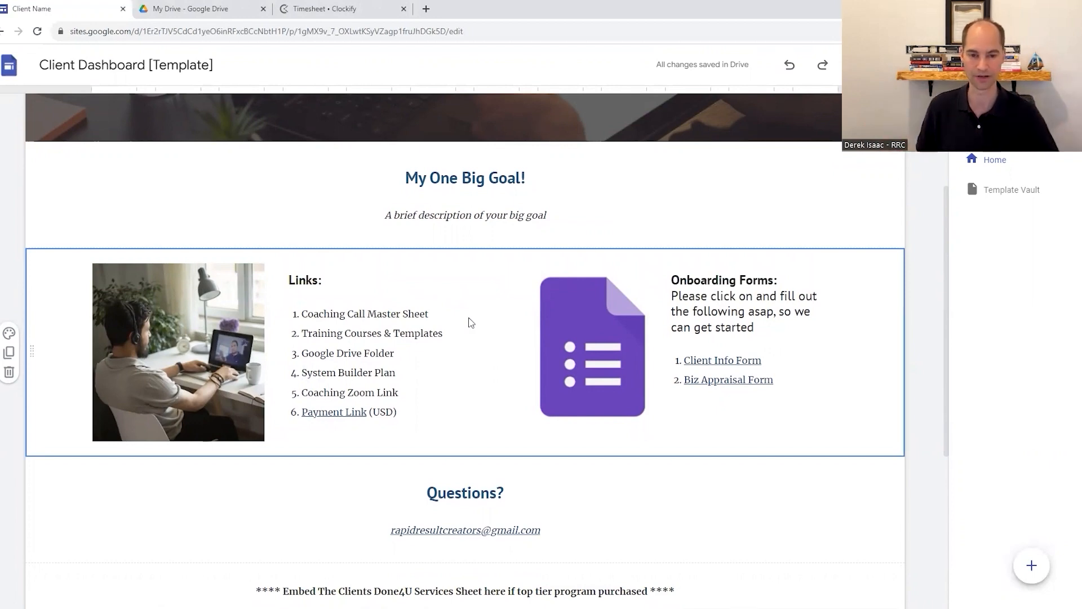
scroll(471, 322, "up", 3)
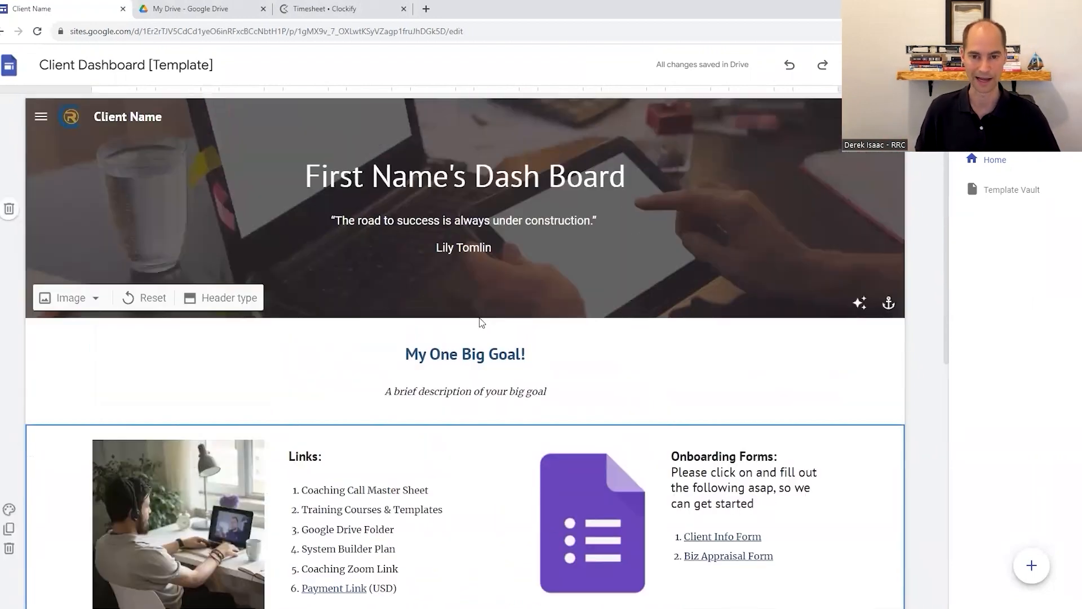
scroll(660, 290, "down", 3)
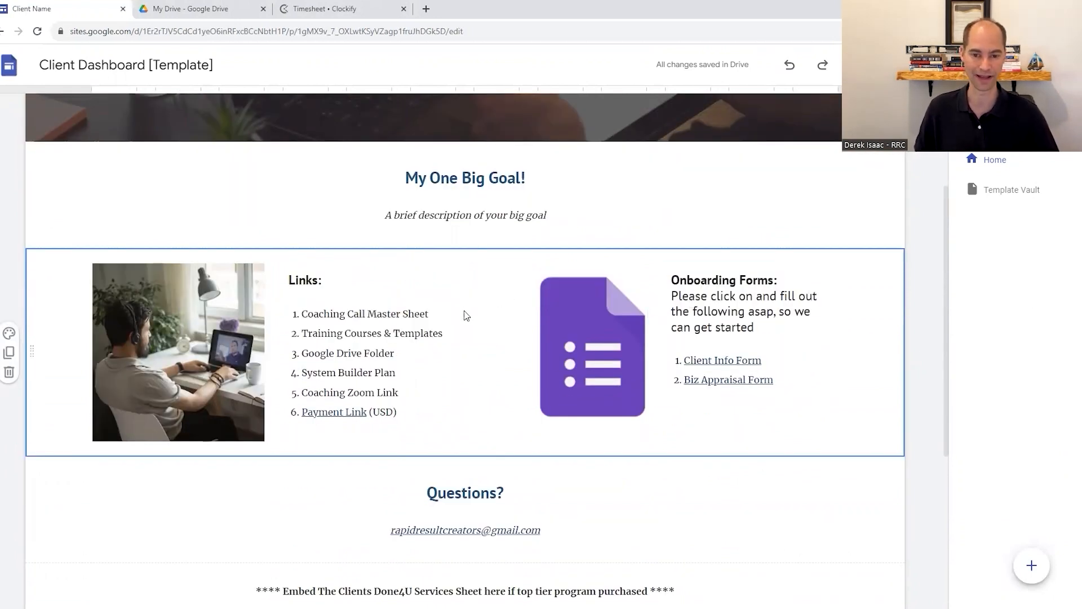
scroll(466, 310, "down", 1)
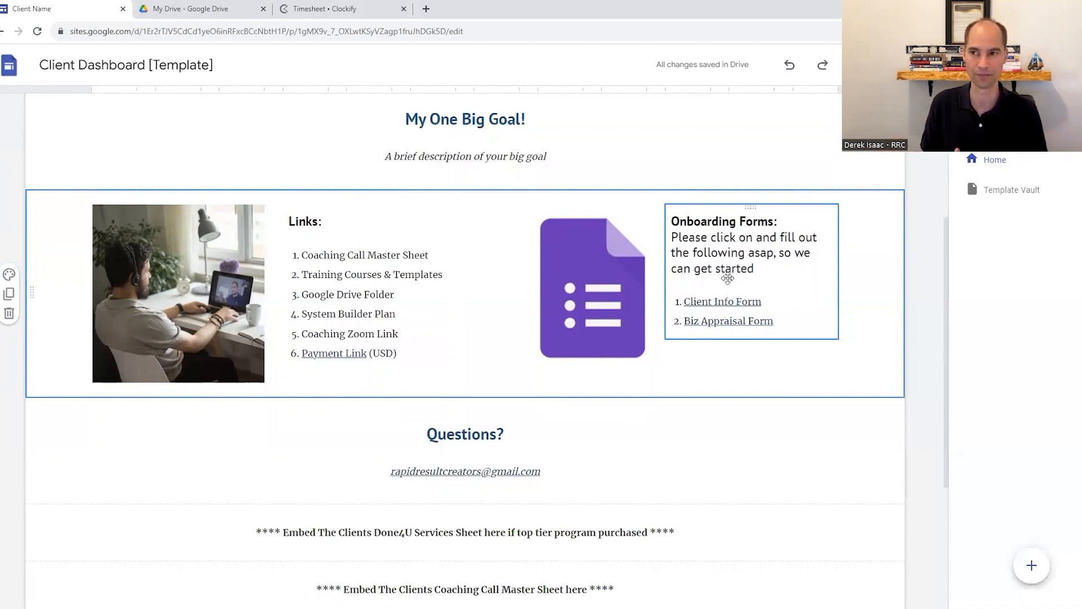
scroll(707, 338, "up", 2)
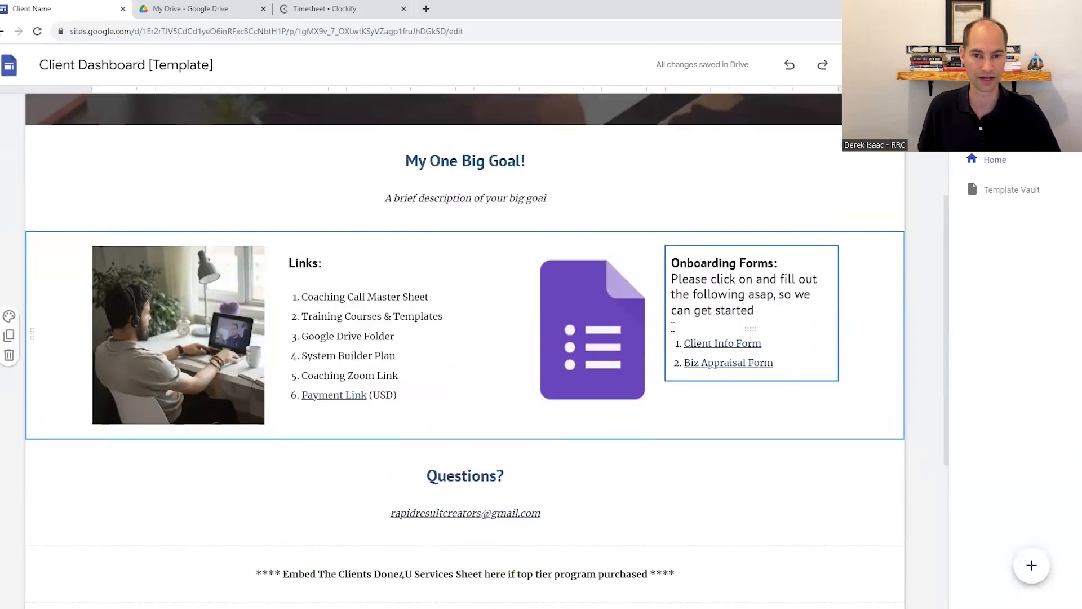
Clear the Done4U Services Sheet placeholder text below the Questions section, leaving its text box empty
scroll(708, 353, "down", 5)
left_click(691, 349)
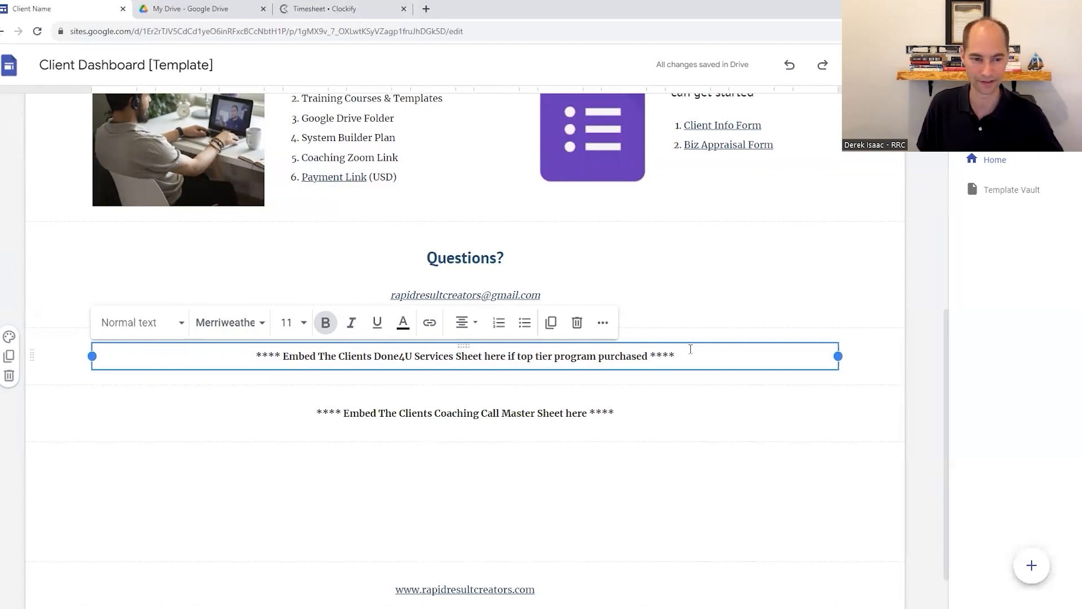
triple_click(690, 348)
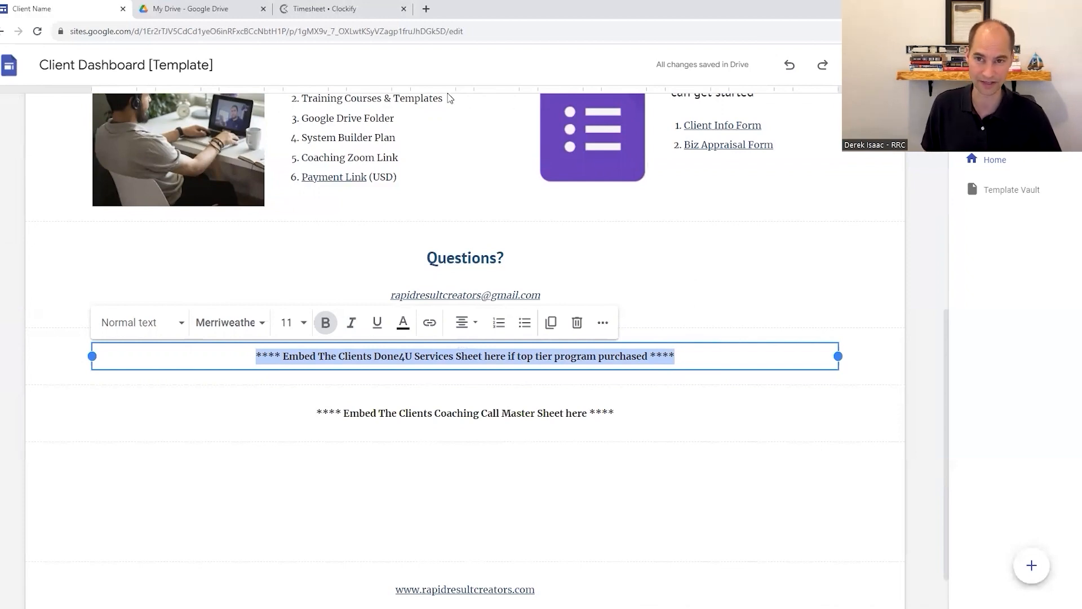
type("https://app.clockify.me/timesheet")
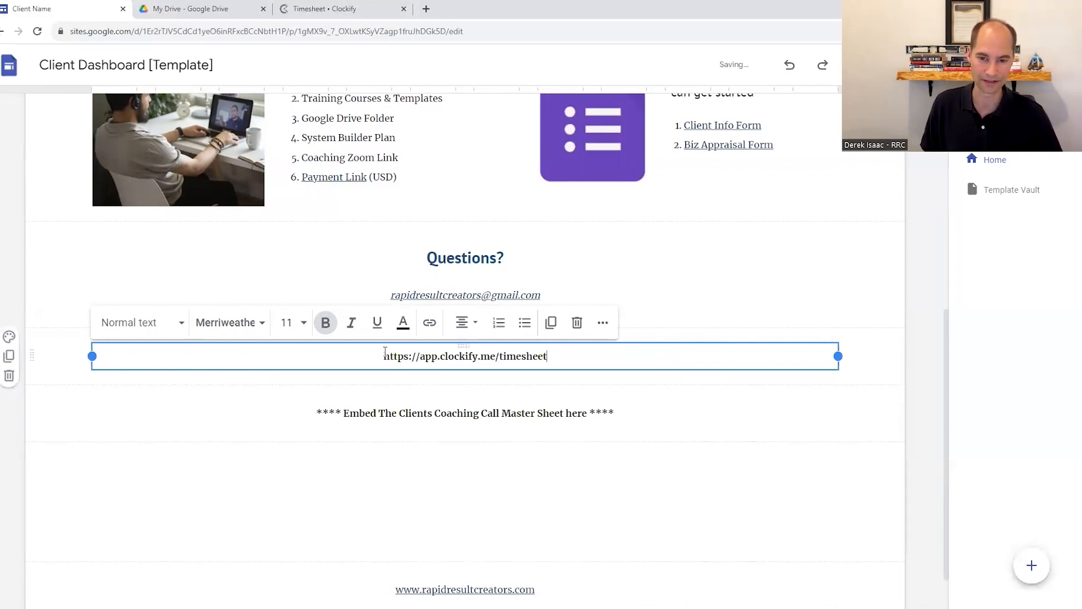
key("shift+Home")
key("BackSpace")
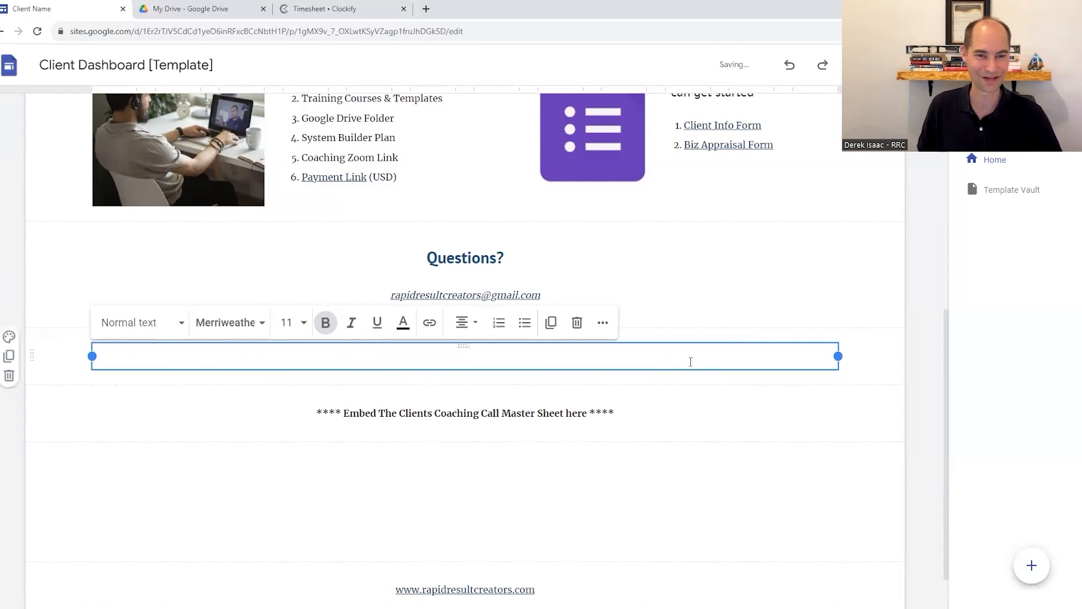
left_click(976, 103)
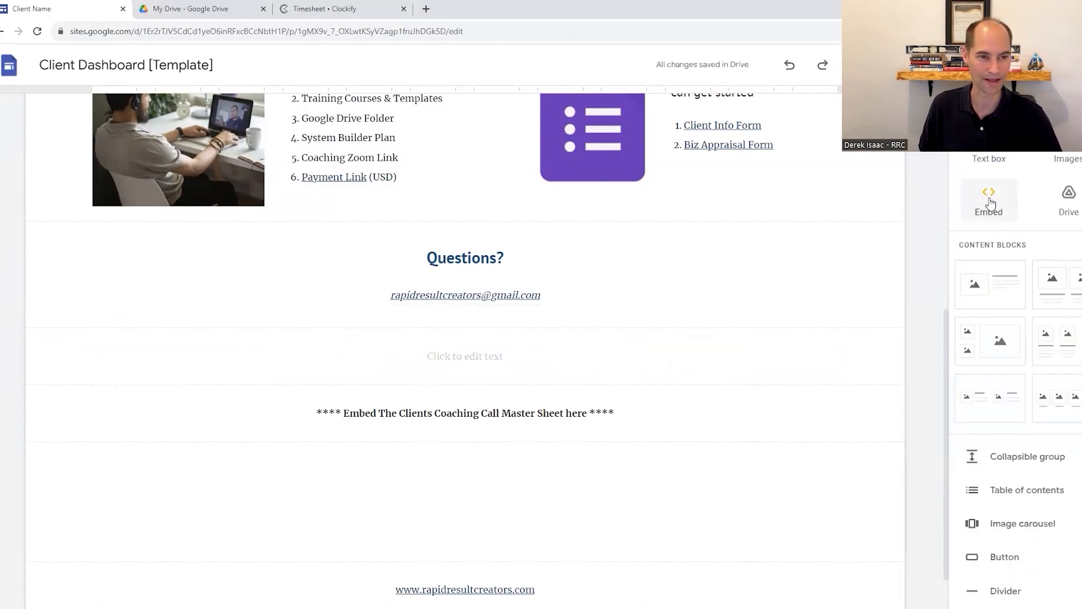
left_click(506, 359)
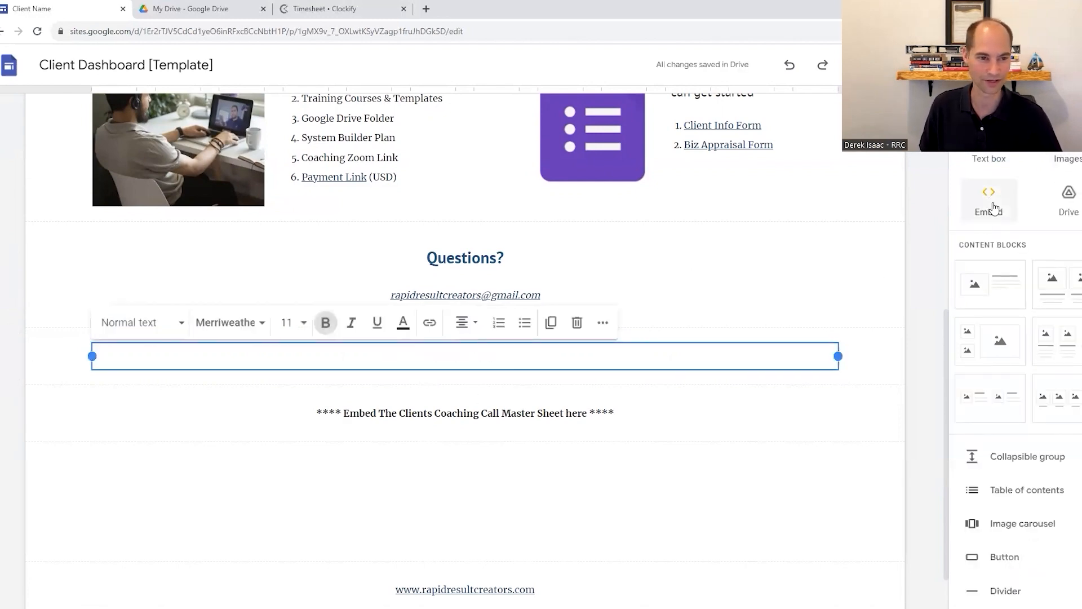
left_click(990, 200)
type("https://app.clockify.me/timesheet")
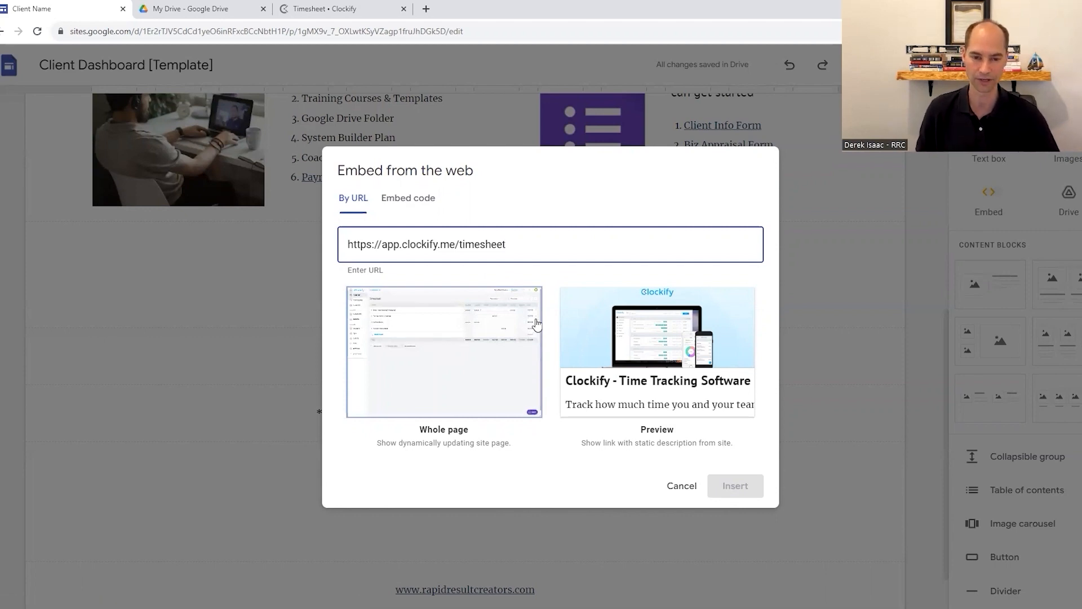
left_click(439, 359)
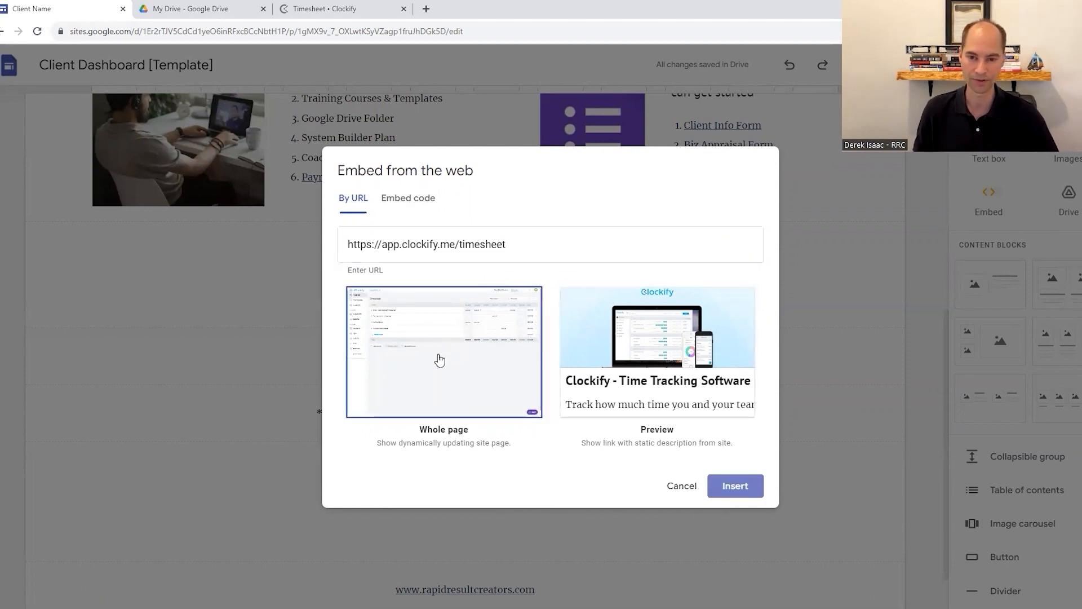
left_click(747, 491)
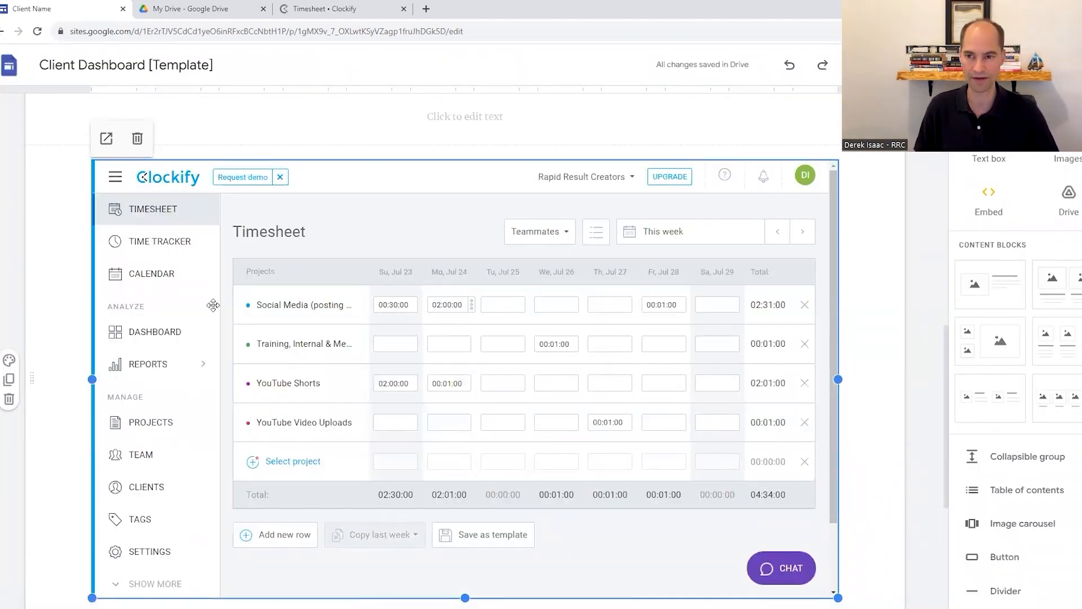
Examine the embedded timesheet, the Coaching Call Master Sheet placeholder below it and the rest of the Home page
scroll(353, 178, "up", 3)
scroll(353, 178, "up", 3)
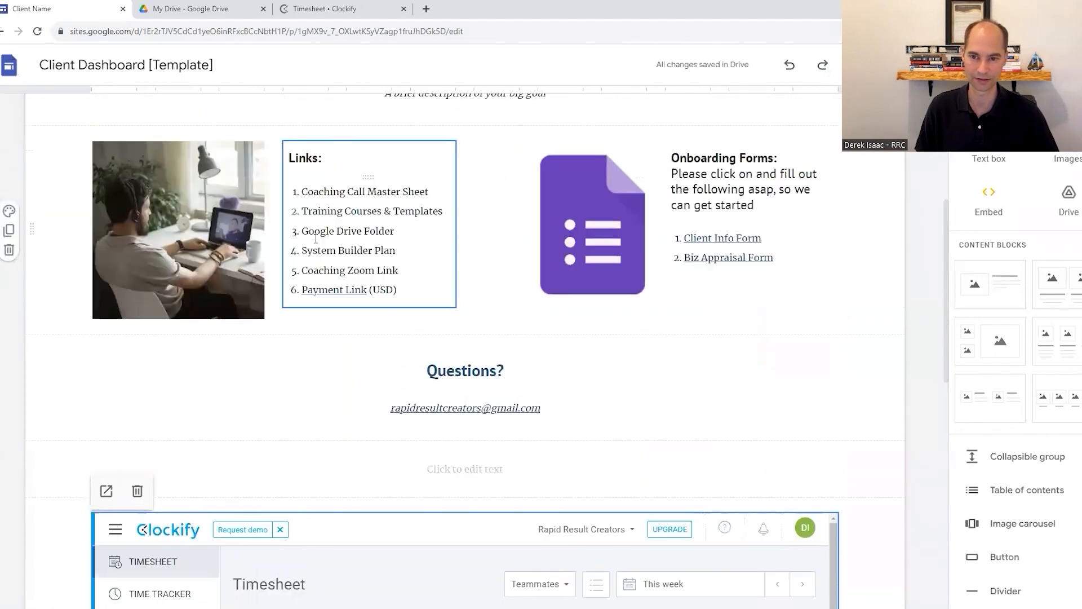
scroll(361, 455, "down", 4)
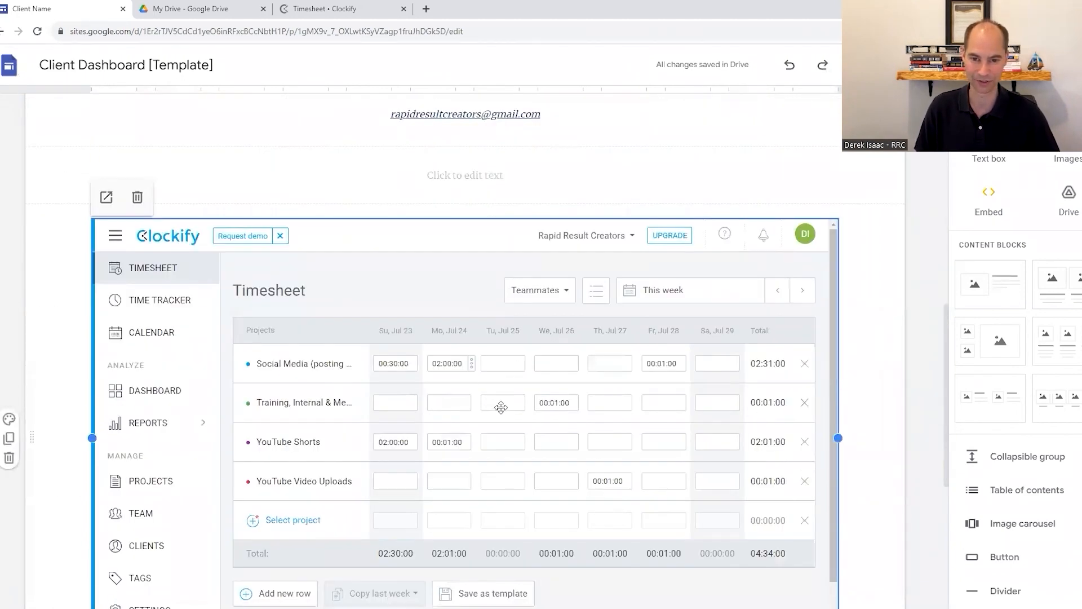
scroll(541, 339, "down", 1)
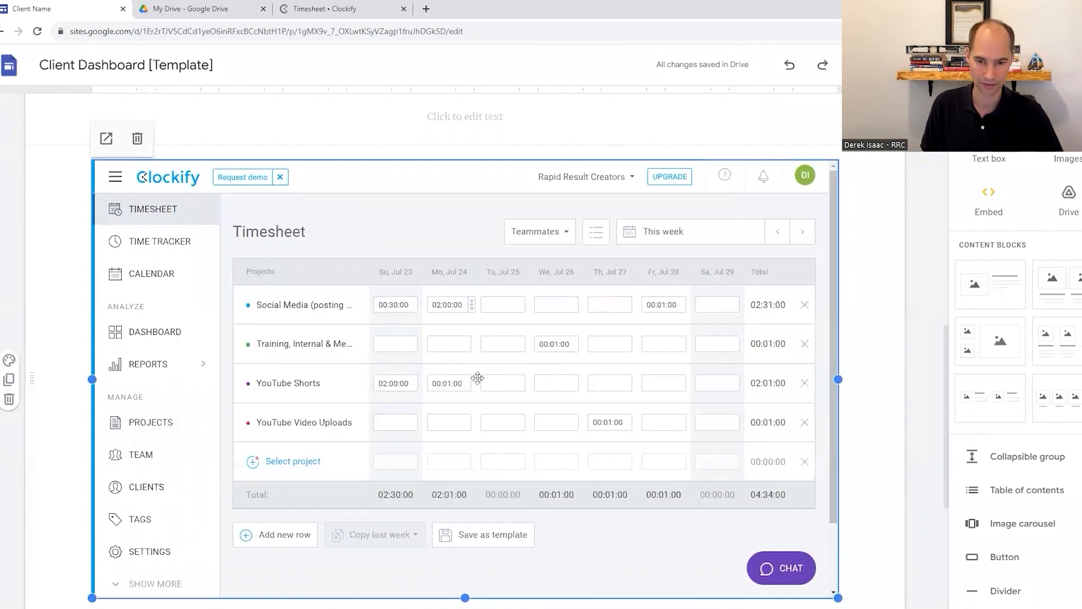
scroll(606, 318, "down", 4)
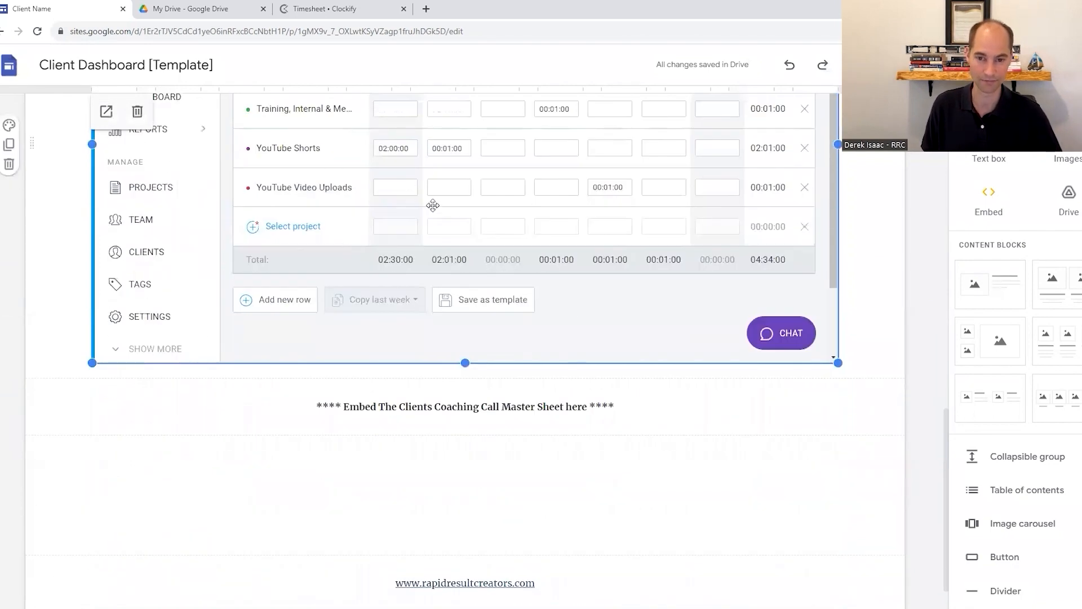
left_click_drag(682, 411, 322, 411)
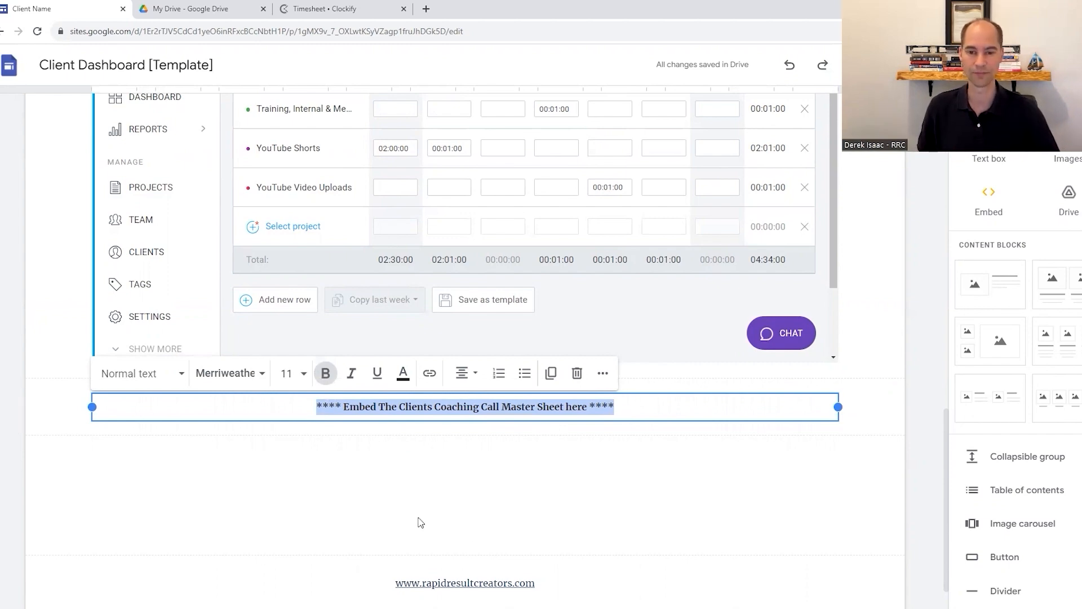
scroll(535, 274, "up", 10)
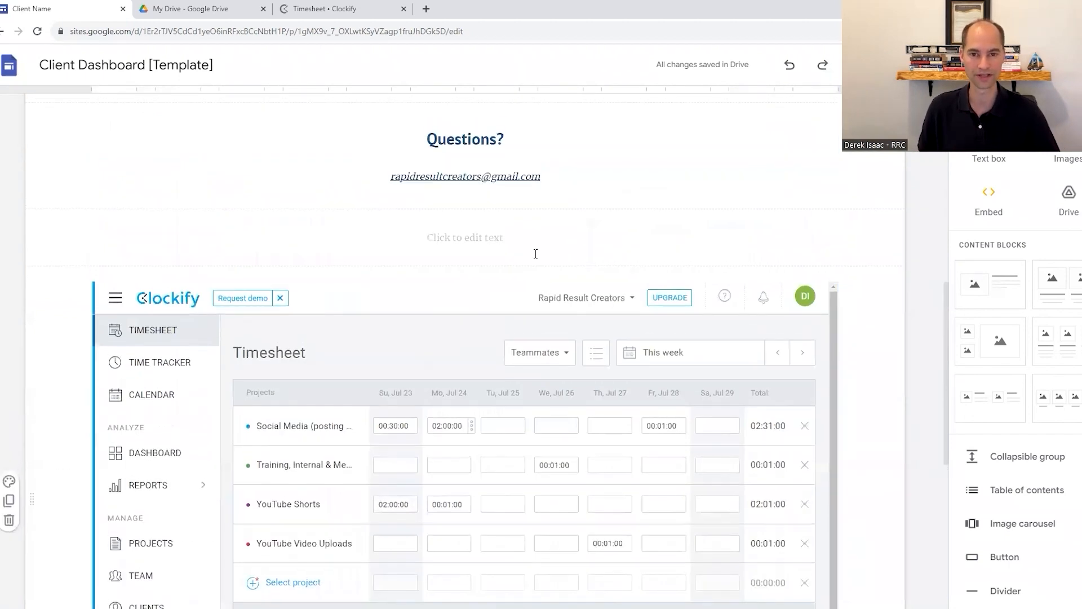
scroll(507, 242, "down", 6)
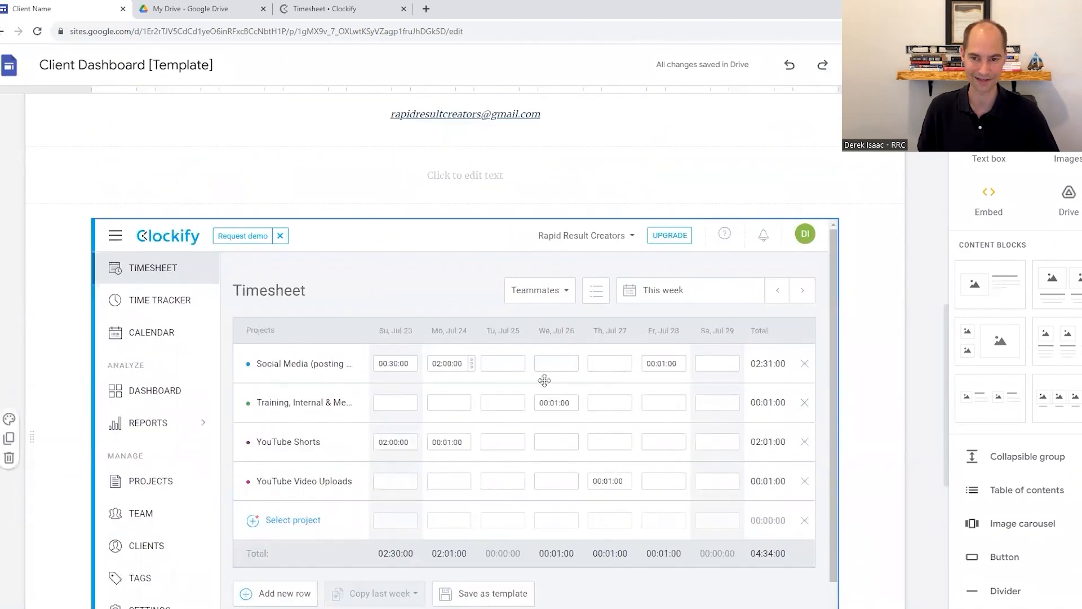
scroll(545, 380, "down", 1)
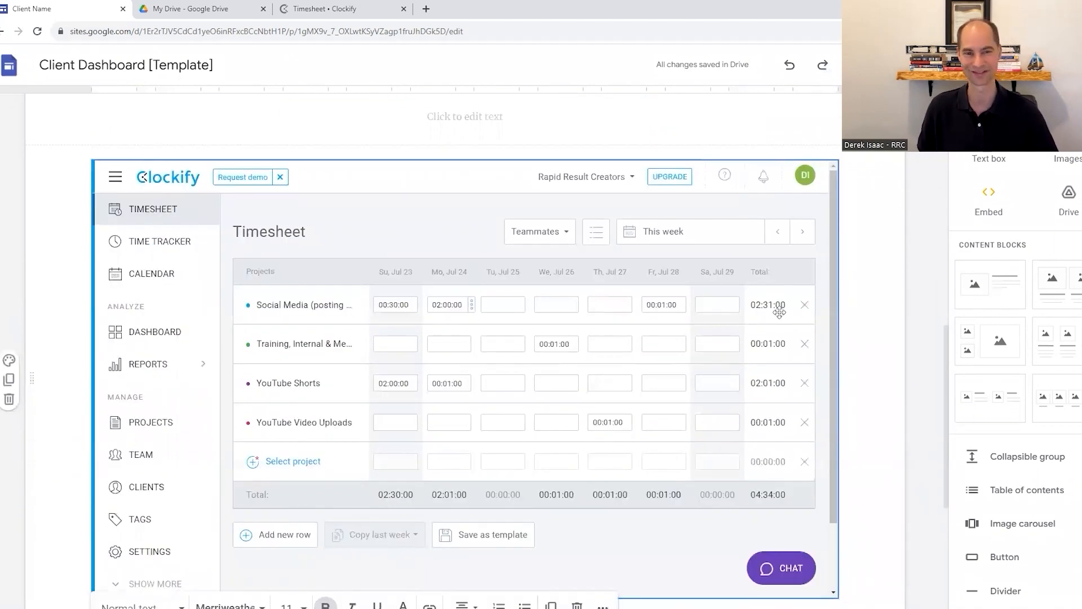
scroll(781, 312, "down", 4)
scroll(584, 309, "up", 15)
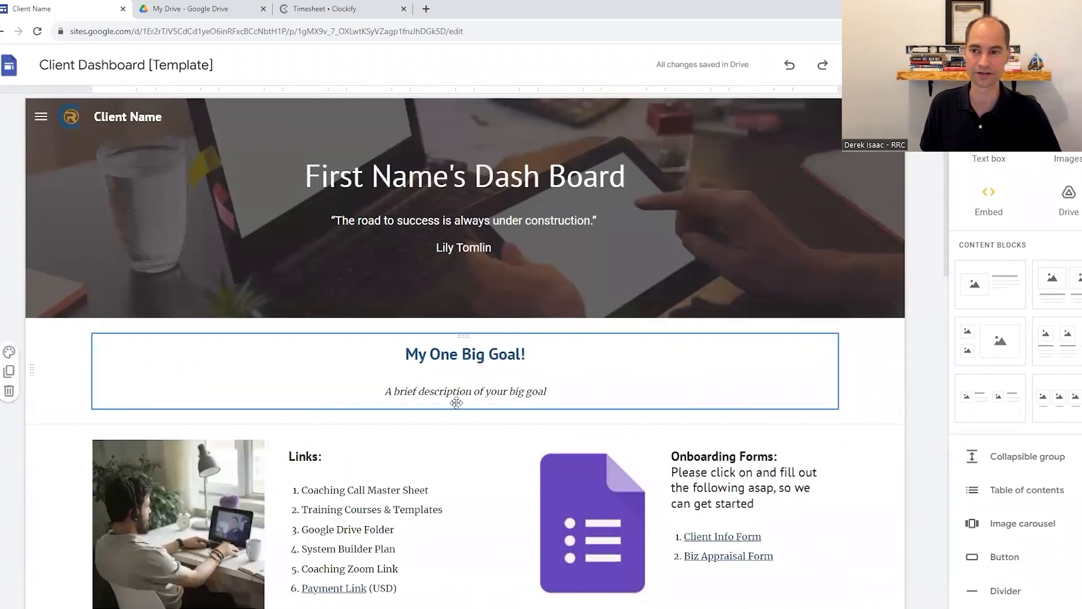
Look through the document lists on the Template Vault page and return to the Home page
left_click(1009, 127)
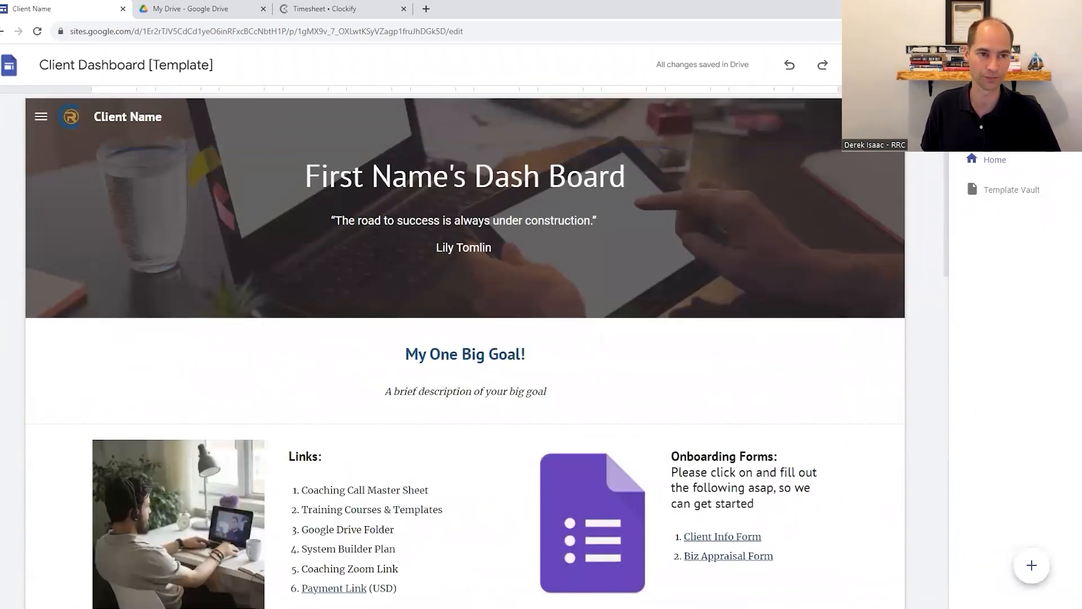
left_click(1040, 194)
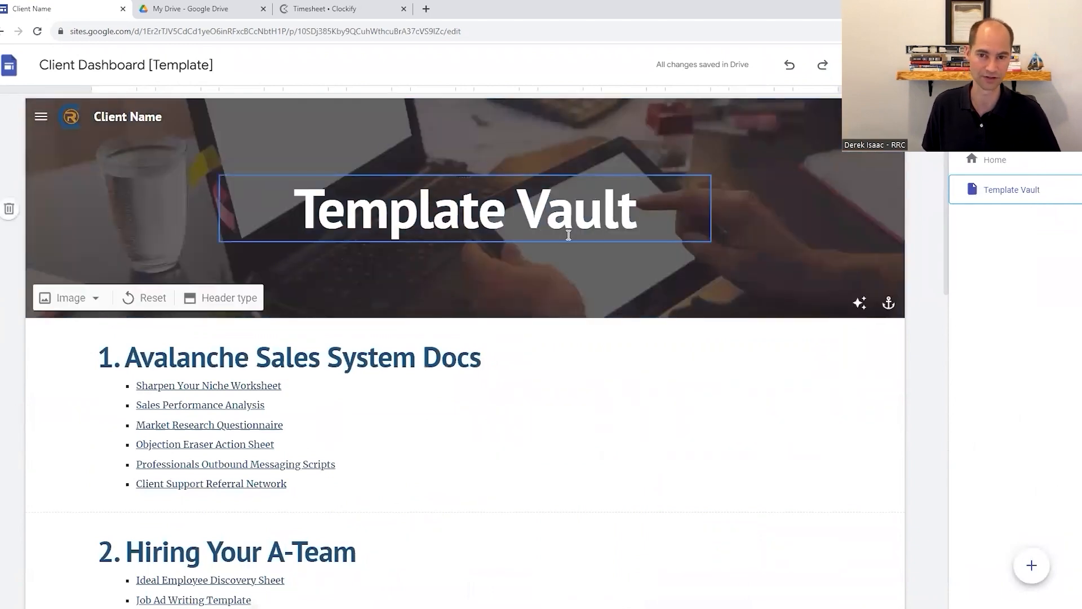
scroll(570, 242, "down", 4)
scroll(567, 246, "down", 4)
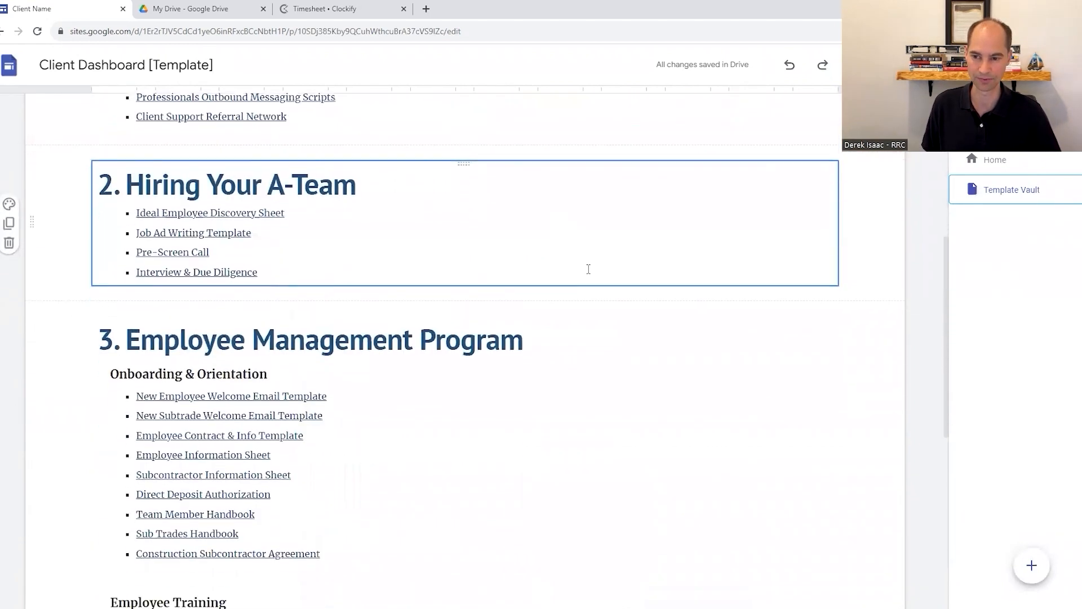
scroll(512, 398, "up", 5)
scroll(511, 393, "up", 3)
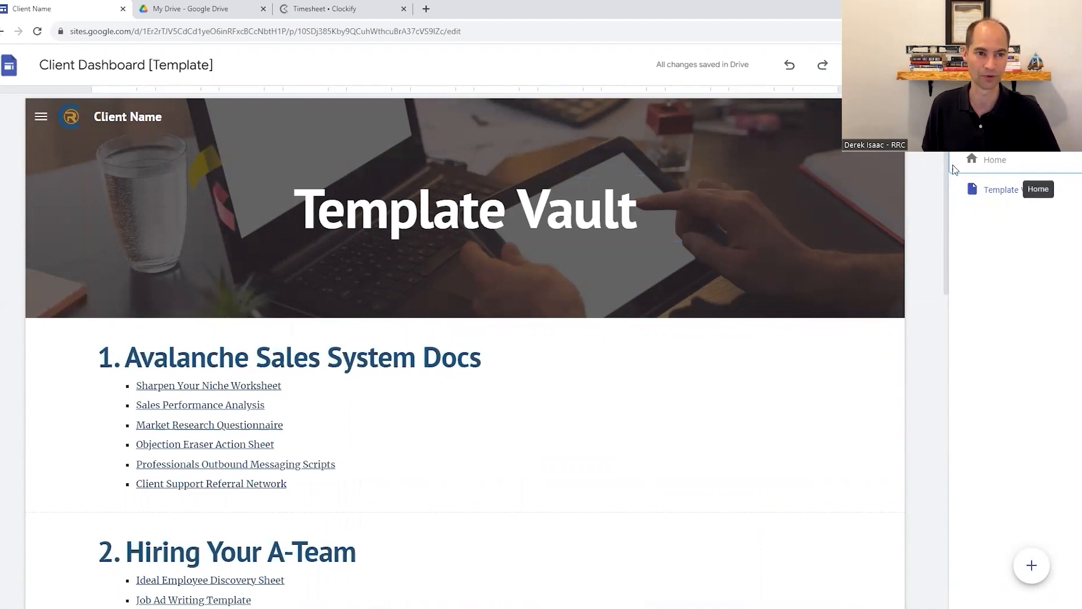
left_click(992, 162)
scroll(558, 378, "down", 1)
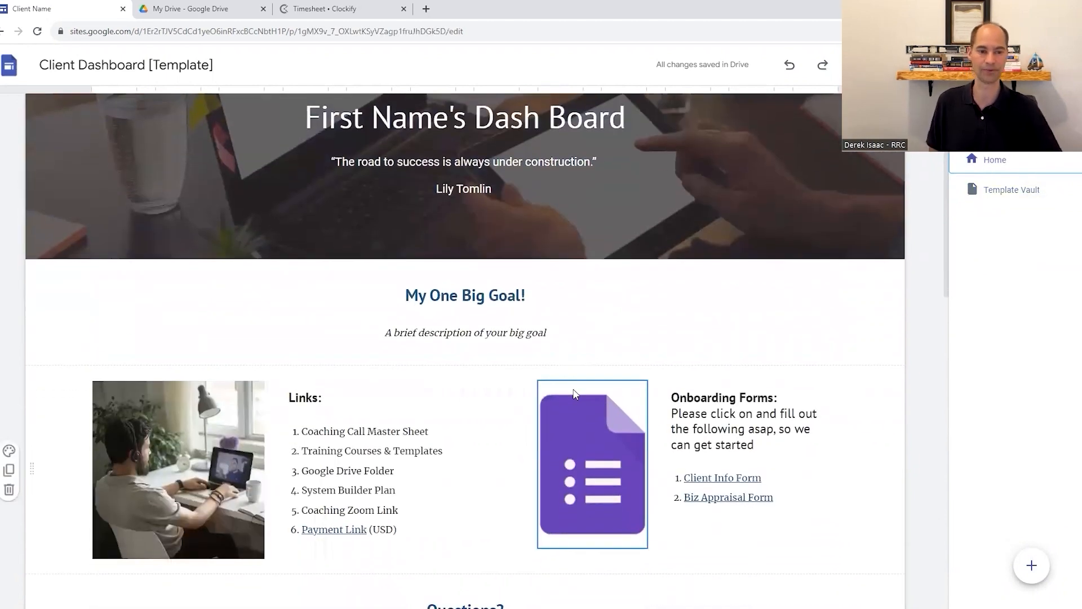